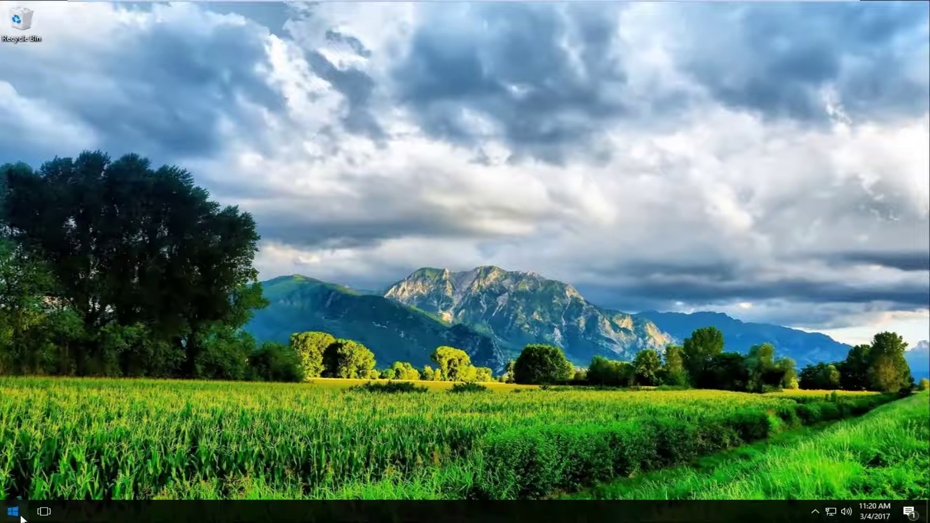
# Step: Search the Start menu for 'task sch' to find Task Scheduler
pyautogui.click(5, 517)
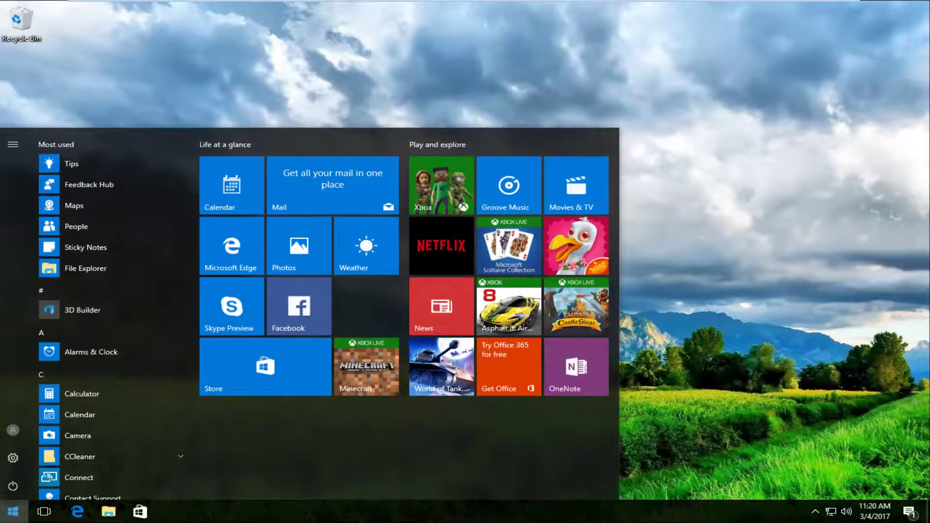
pyautogui.write('task')
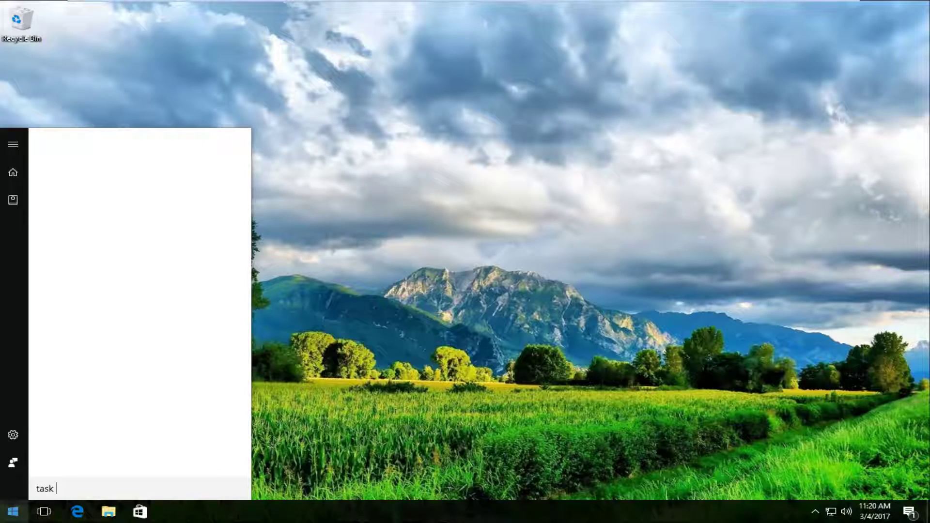
pyautogui.write(' sch')
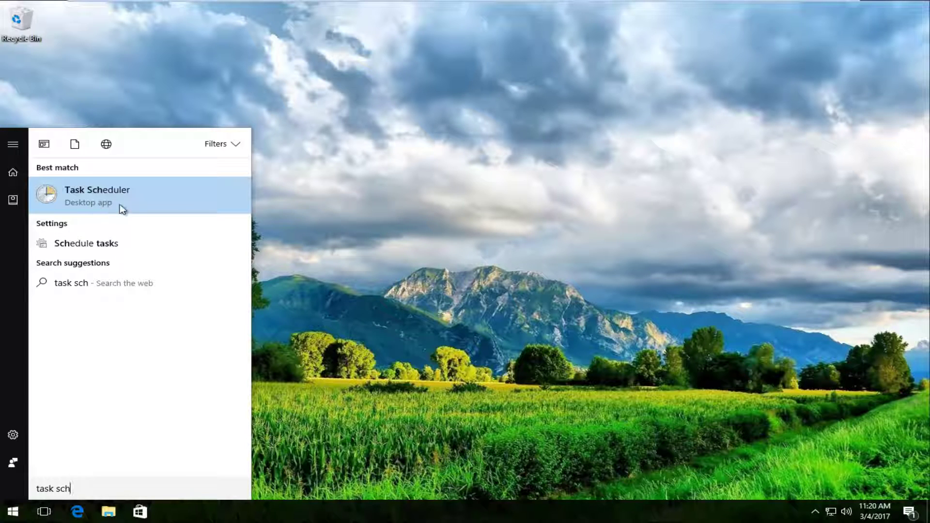
# Step: Launch Task Scheduler maximized and list the Task Scheduler Library tasks with a widened Name column
pyautogui.click(81, 199)
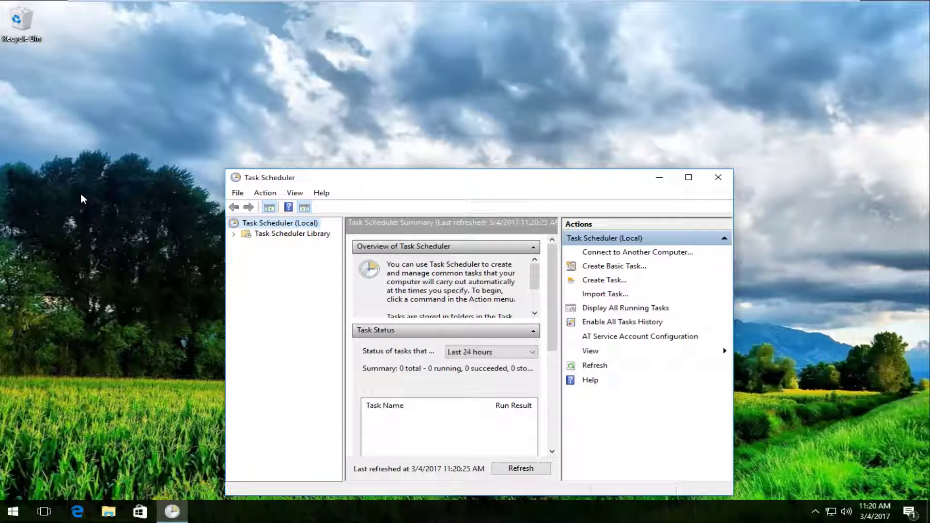
pyautogui.click(688, 177)
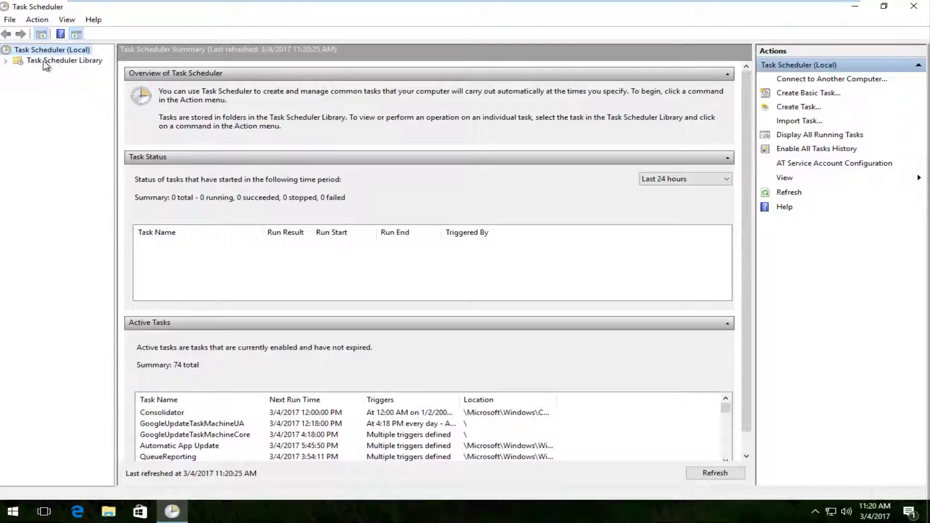
pyautogui.click(52, 60)
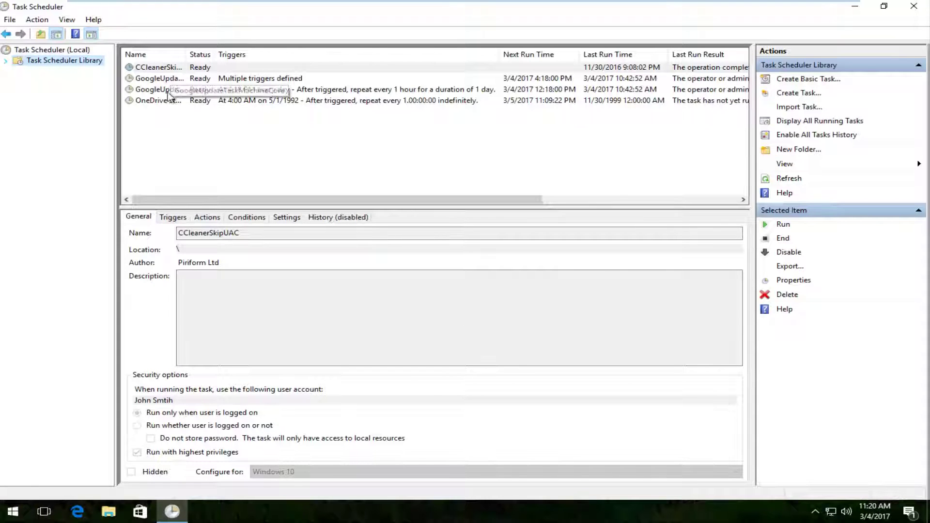
pyautogui.moveTo(187, 54); pyautogui.dragTo(244, 54)
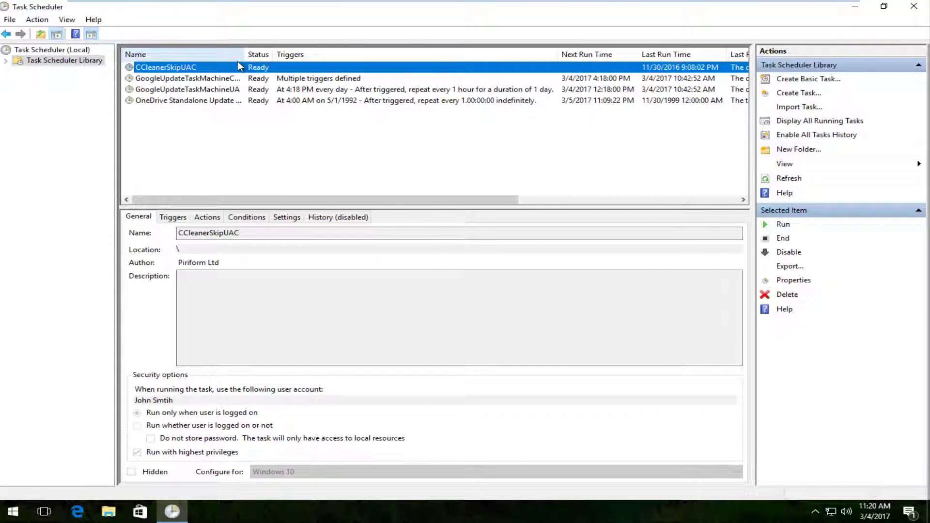
# Step: Open the Properties dialog of OneDrive Standalone Update Task v2
pyautogui.doubleClick(168, 102)
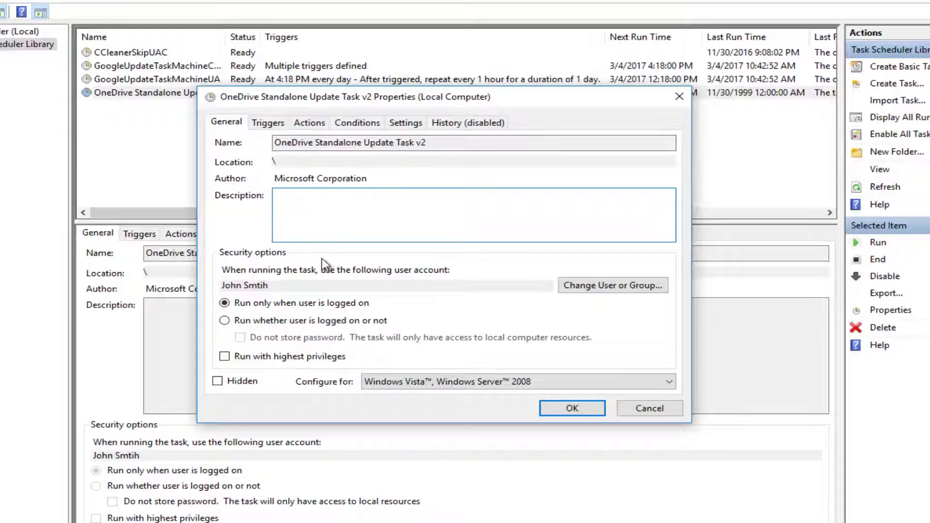
# Step: Show the Actions tab and select the Start a program action running OneDriveStandaloneUpdater.exe
pyautogui.click(323, 224)
pyautogui.click(313, 127)
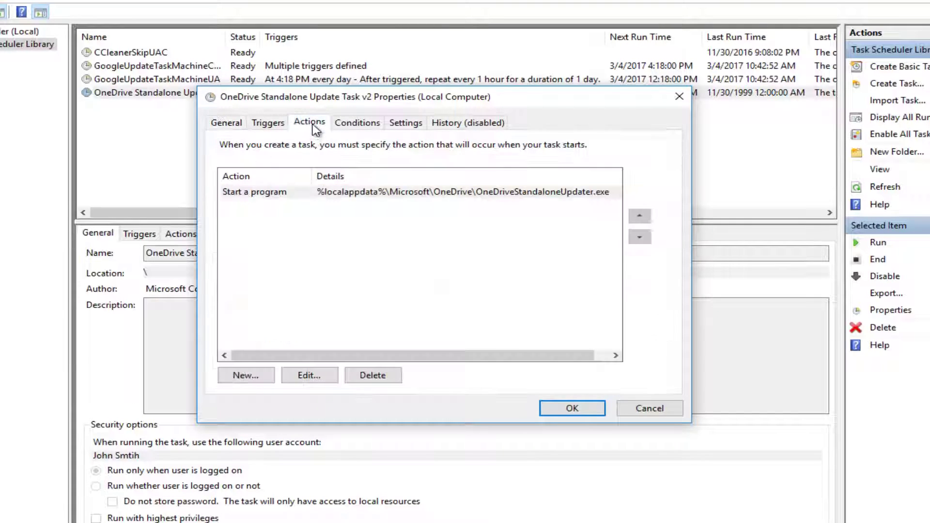
pyautogui.click(257, 198)
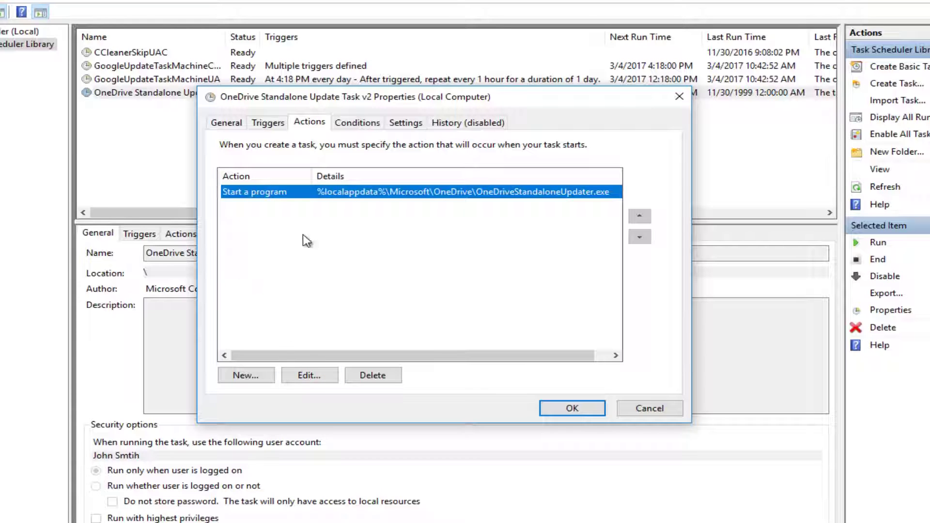
# Step: Open the Start a program action in the Edit Action dialog, moved up and left
pyautogui.click(301, 380)
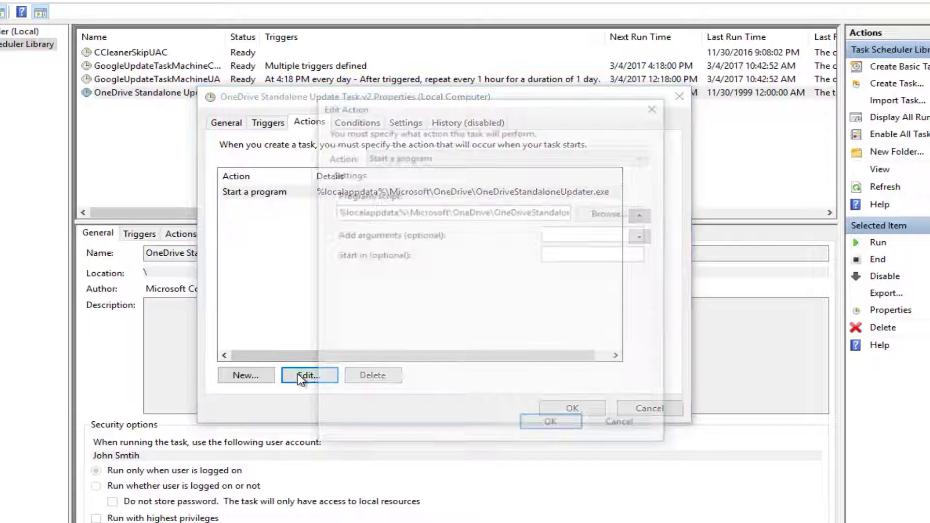
pyautogui.moveTo(426, 107); pyautogui.dragTo(398, 99)
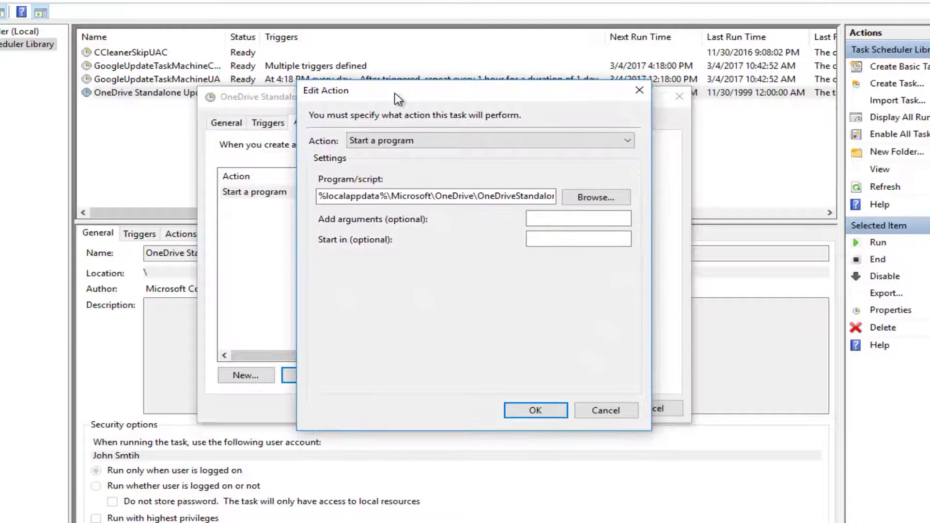
pyautogui.doubleClick(370, 197)
pyautogui.moveTo(370, 197); pyautogui.dragTo(509, 195)
pyautogui.click(507, 195)
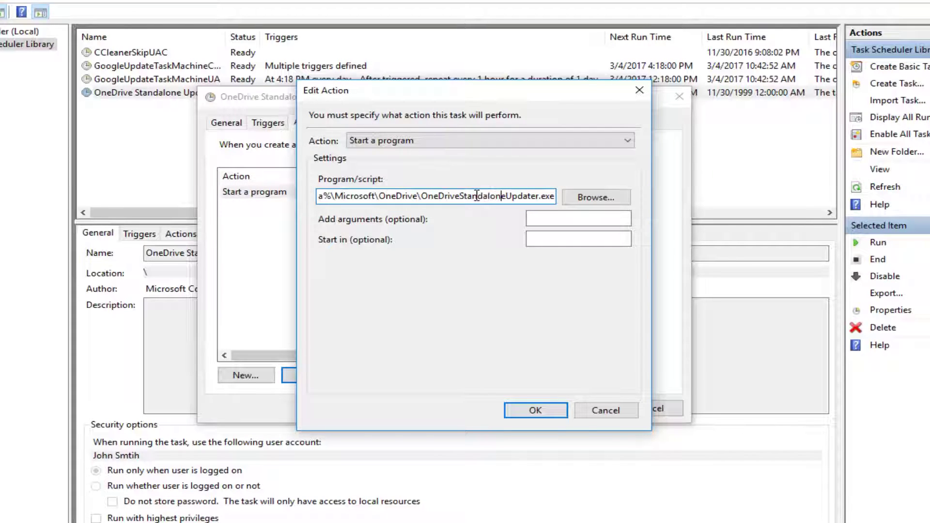
# Step: Select only the folder part %localappdata%\Microsoft\OneDrive of the Program/script path
pyautogui.click(421, 196)
pyautogui.moveTo(430, 196); pyautogui.dragTo(543, 196)
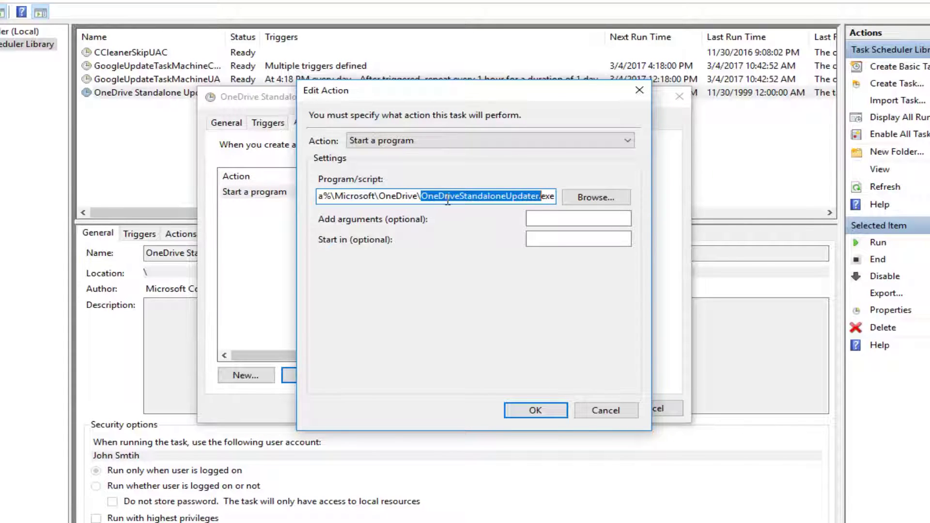
pyautogui.click(421, 196)
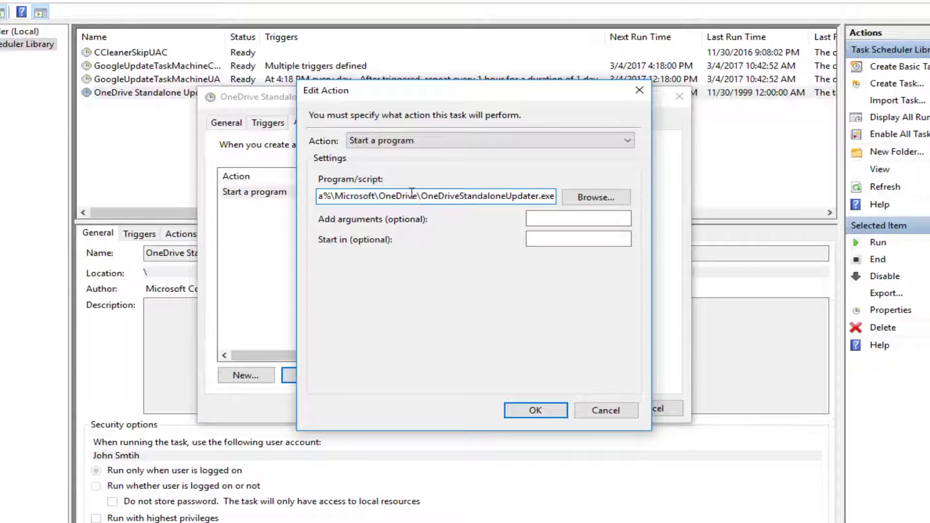
pyautogui.doubleClick(427, 196)
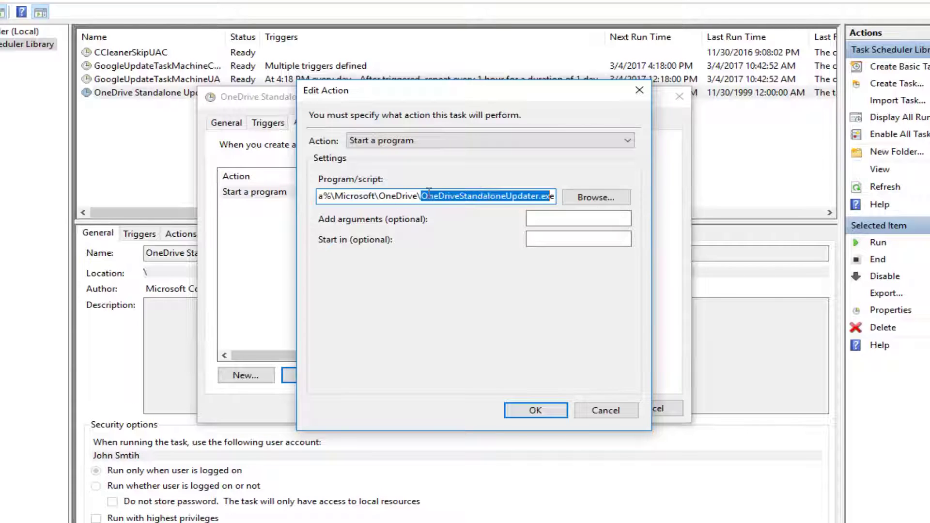
pyautogui.click(421, 196)
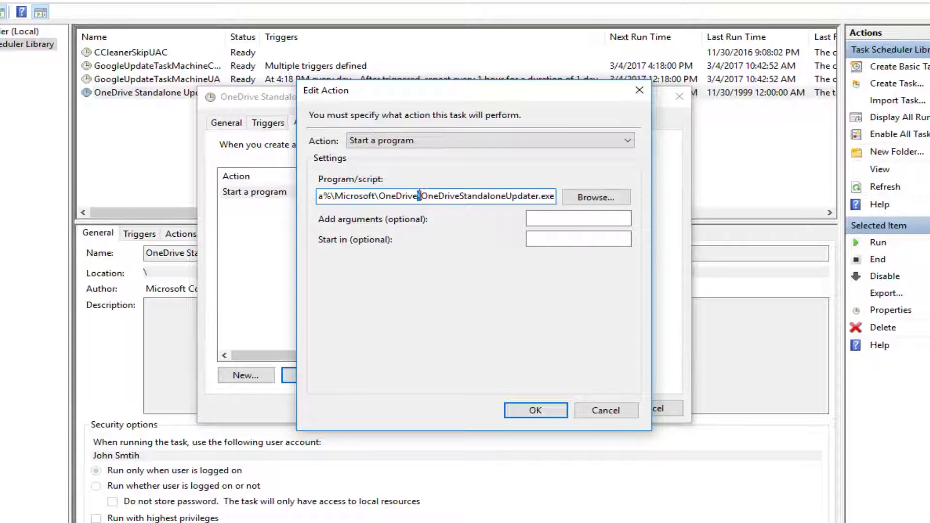
pyautogui.click(447, 197)
pyautogui.moveTo(417, 196); pyautogui.dragTo(557, 199)
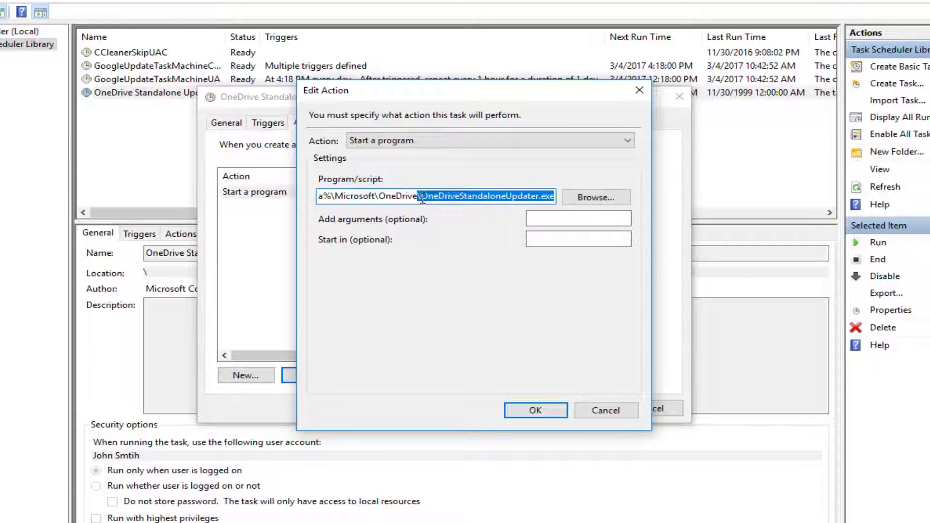
pyautogui.click(391, 197)
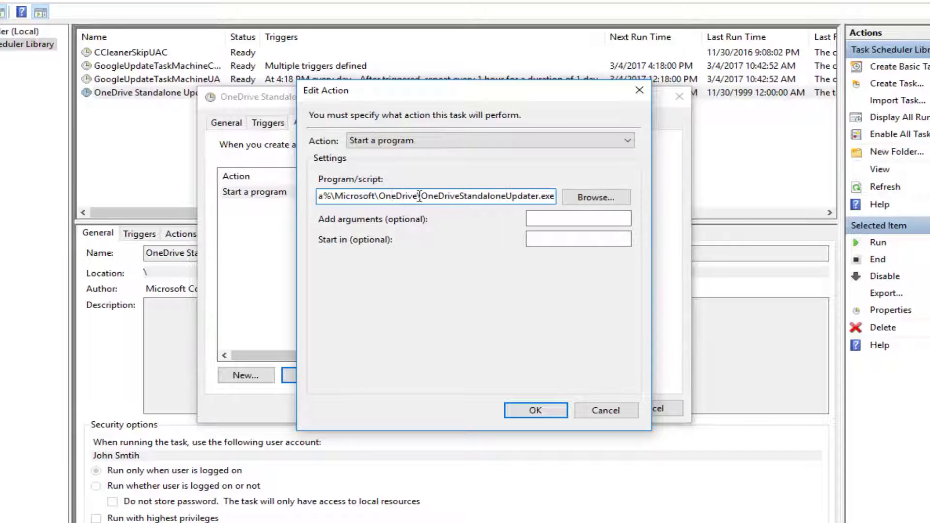
pyautogui.moveTo(420, 197); pyautogui.dragTo(252, 198)
pyautogui.hotkey('ctrl', 'c')
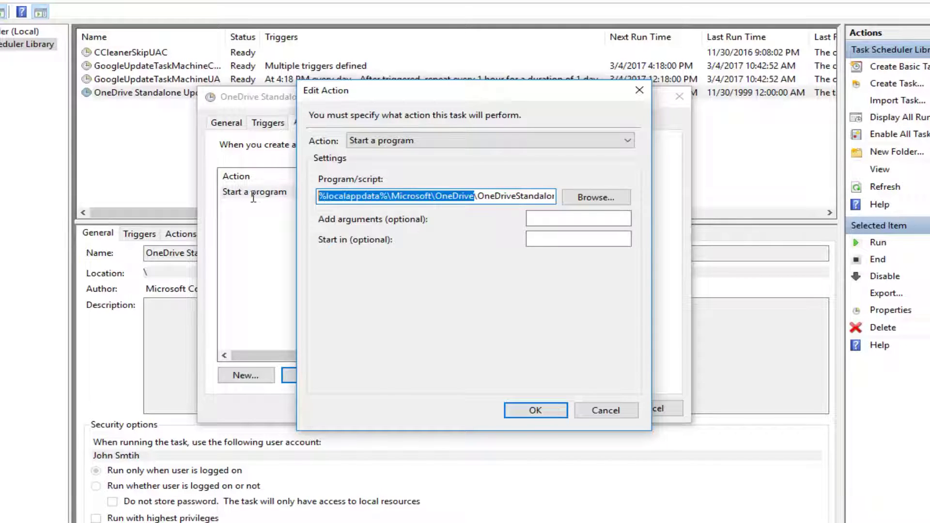
# Step: Copy %localappdata%\Microsoft\OneDrive from the program path into the 'Start in (optional)' field
pyautogui.rightClick(340, 200)
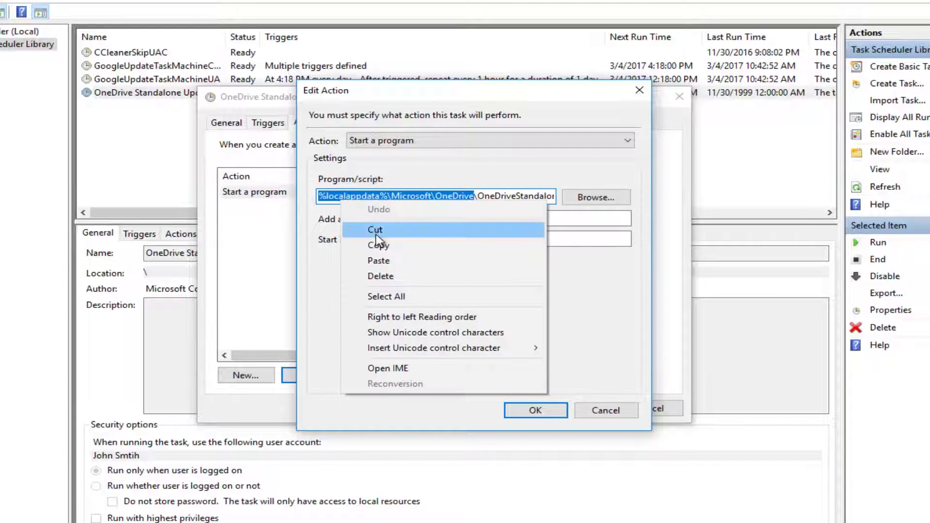
pyautogui.click(380, 245)
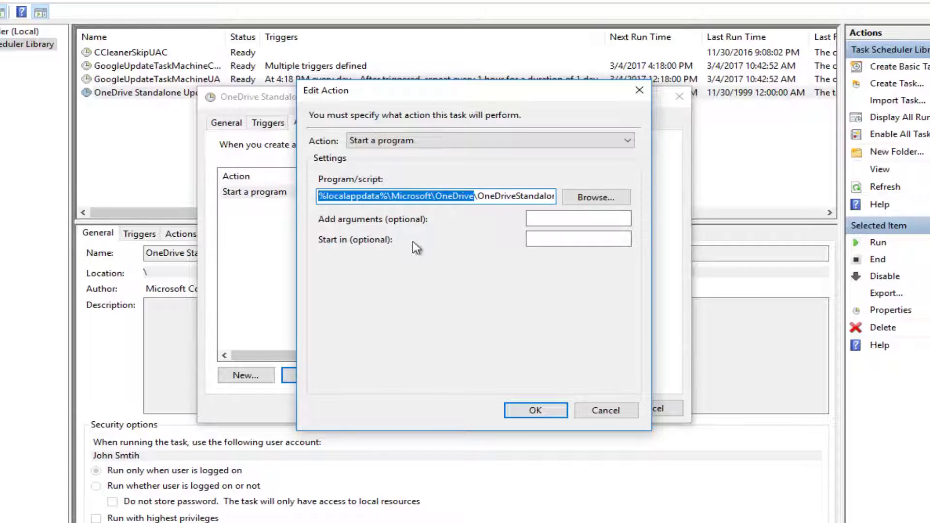
pyautogui.click(388, 197)
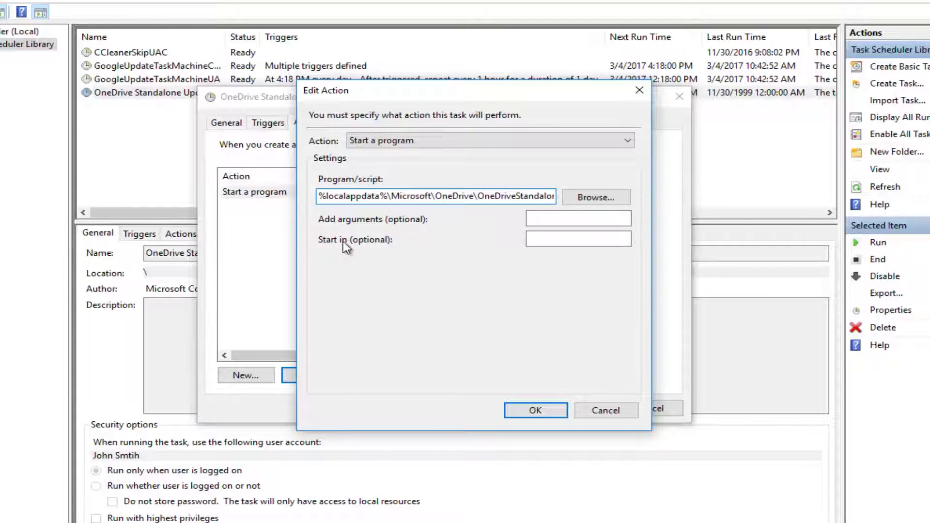
pyautogui.rightClick(544, 242)
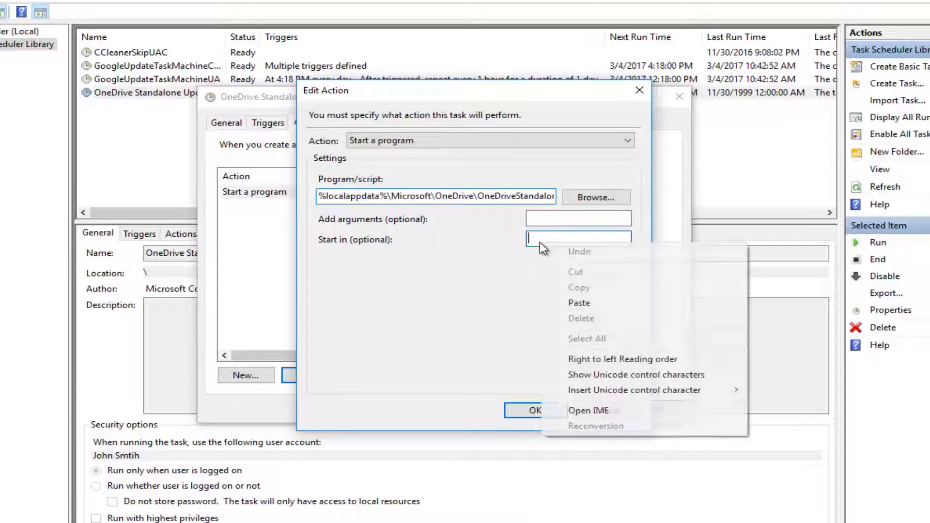
pyautogui.click(579, 302)
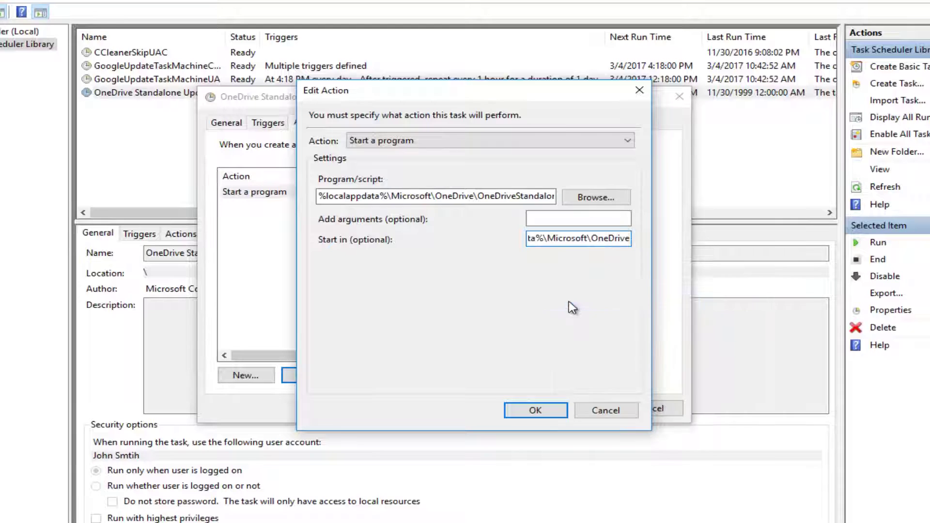
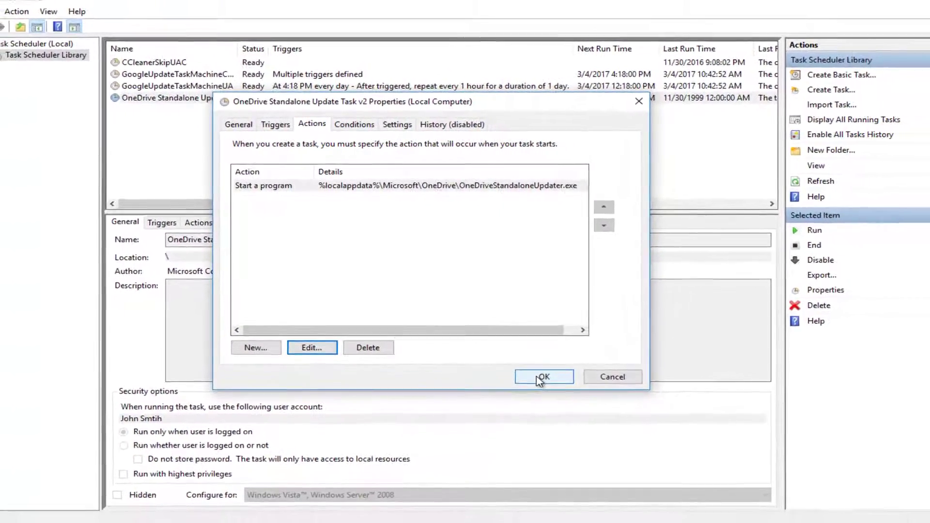
# Step: Save the OneDrive update task's new start-in folder %localappdata%\Microsoft\OneDrive and exit Task Scheduler
pyautogui.click(555, 390)
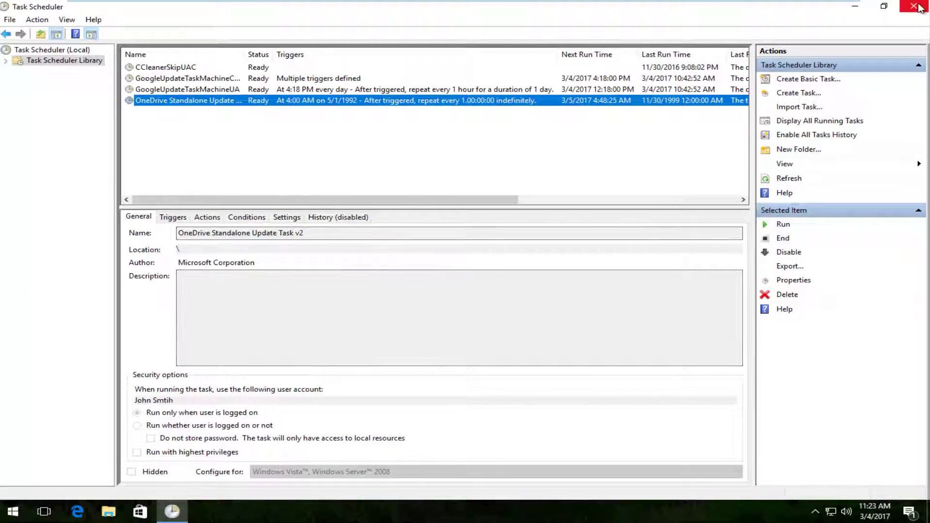
pyautogui.click(914, 6)
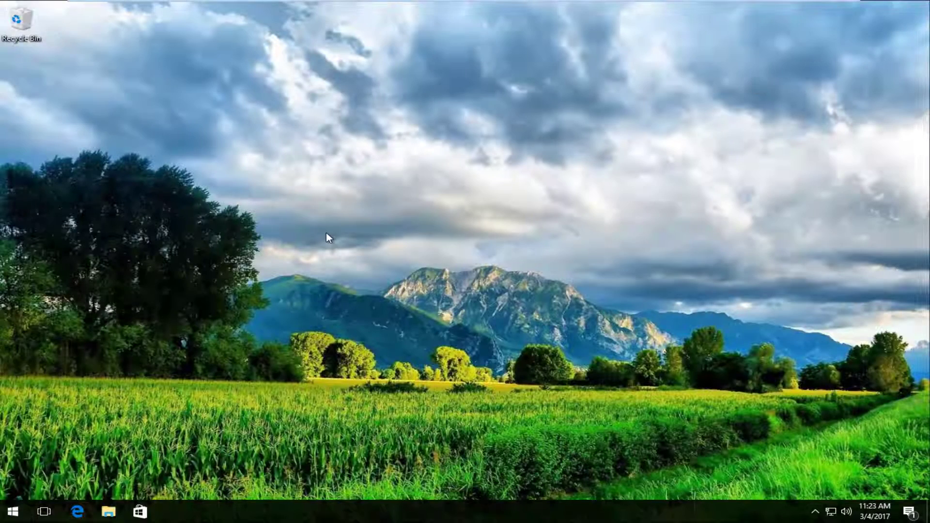